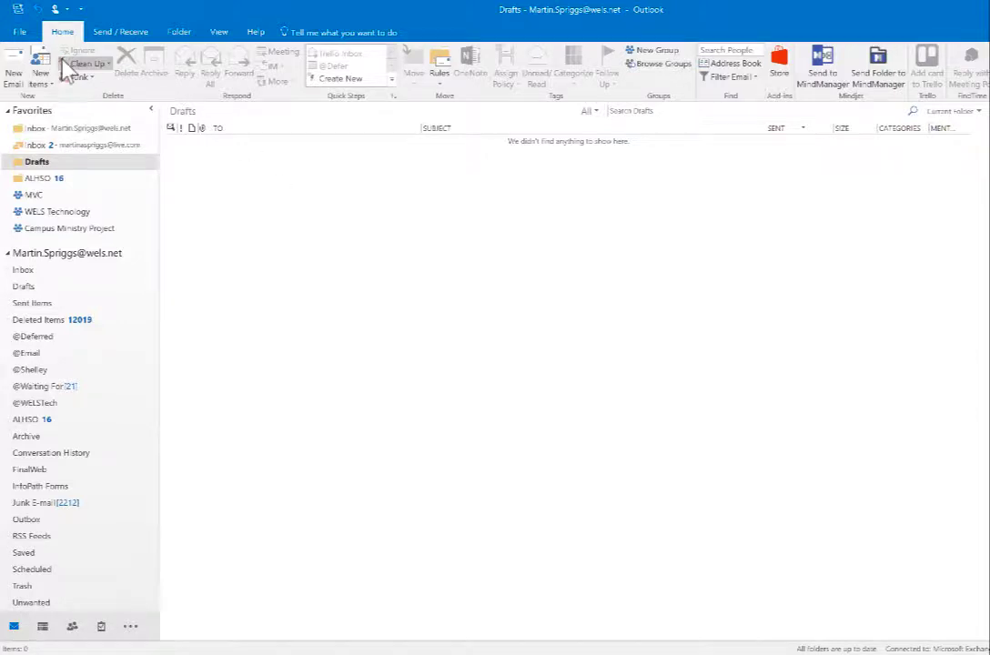
Start a new email addressed to your personal Gmail account
click(13, 71)
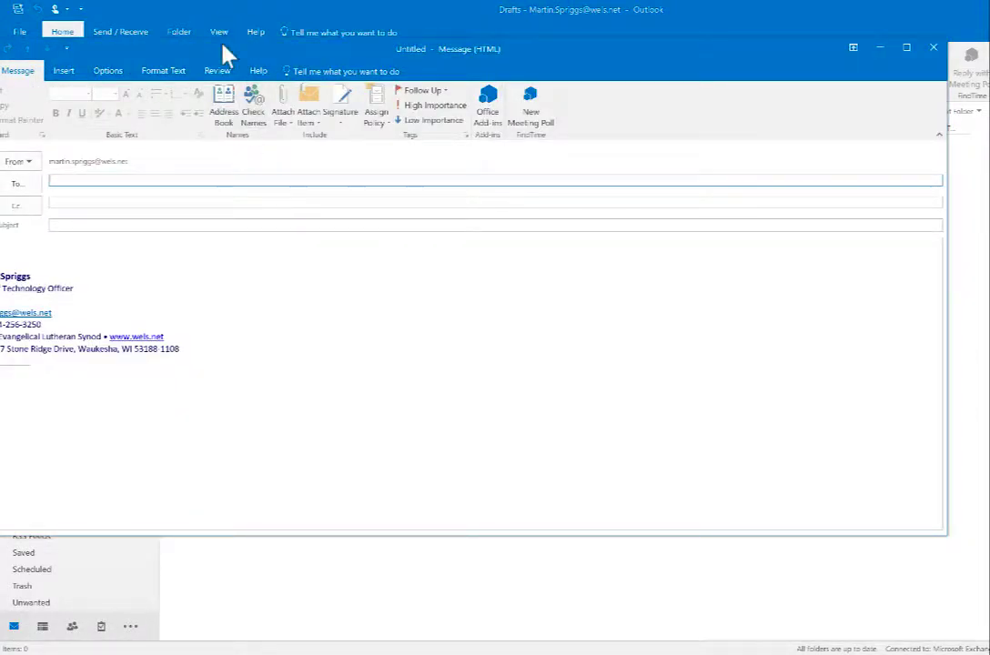
drag(223, 44, 270, 47)
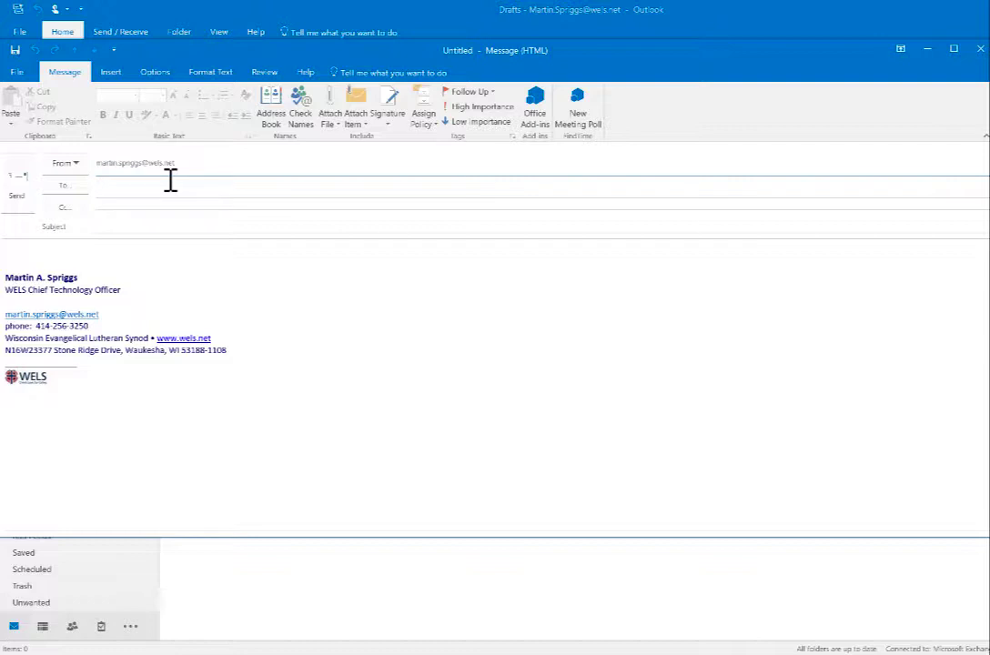
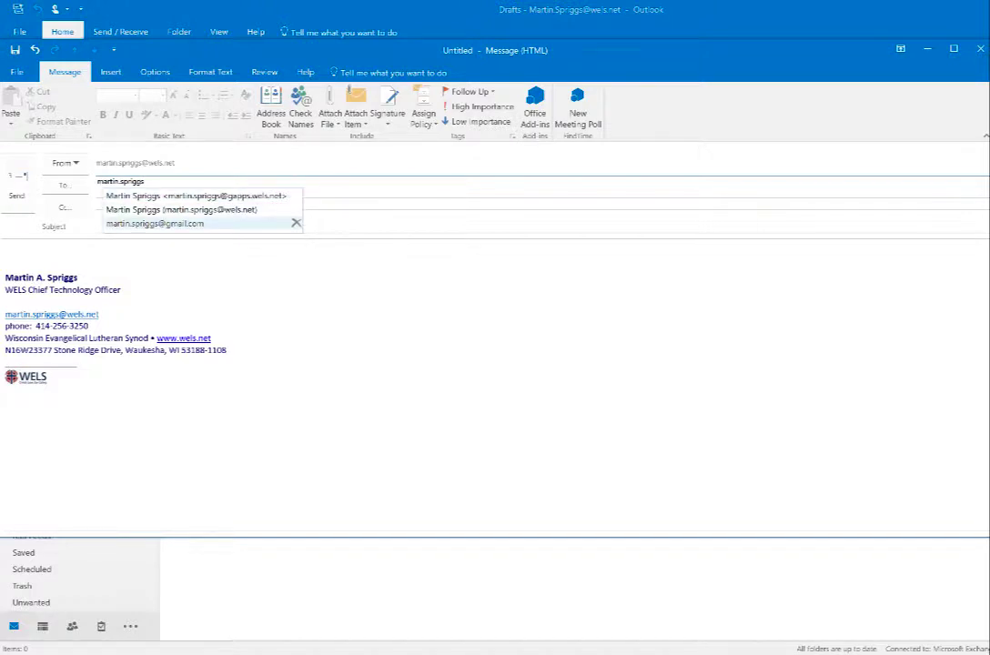
click(154, 223)
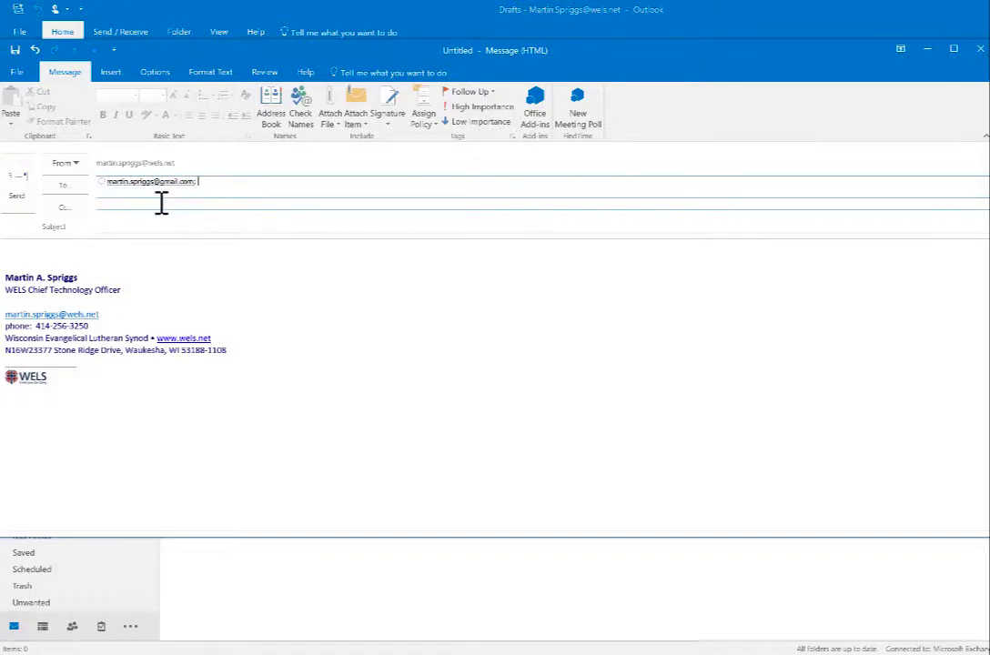
Copy your work address, give the message the subject 'test', and send it
click(161, 203)
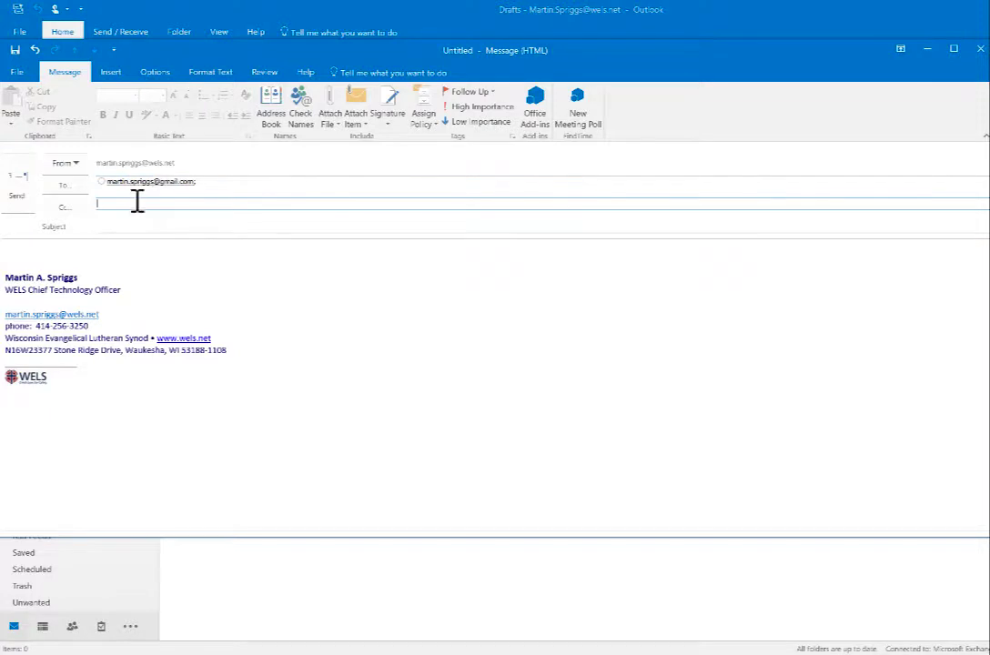
text(martin.)
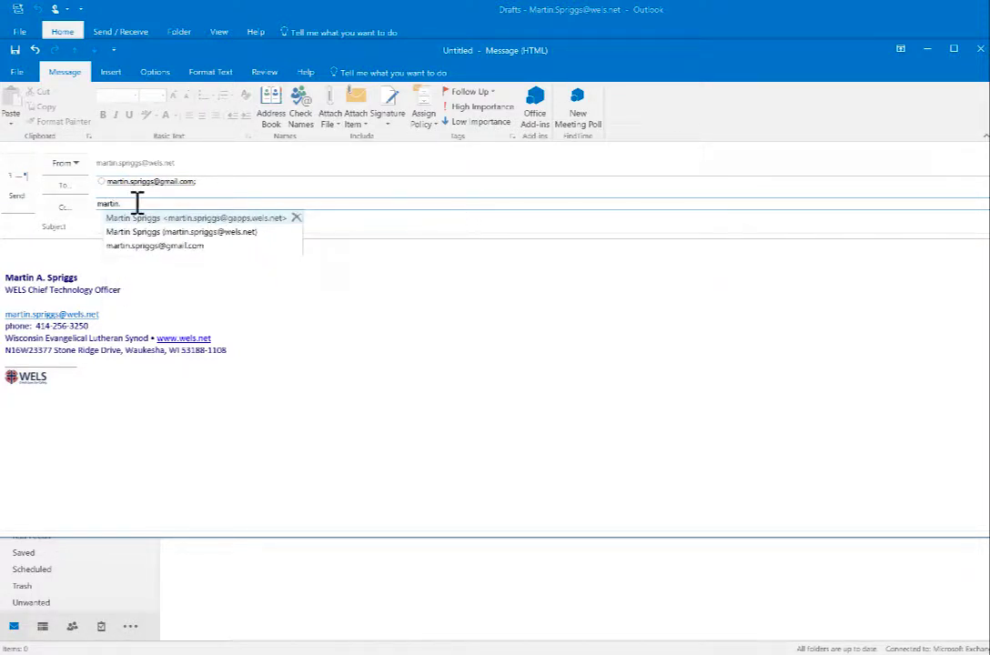
key(Down)
key(Return)
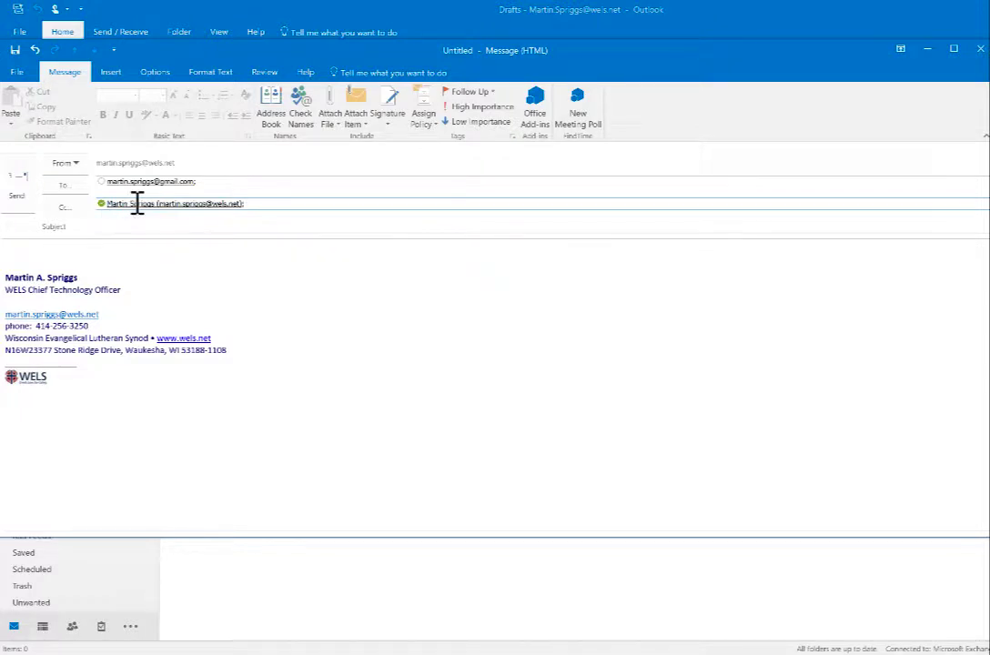
click(159, 226)
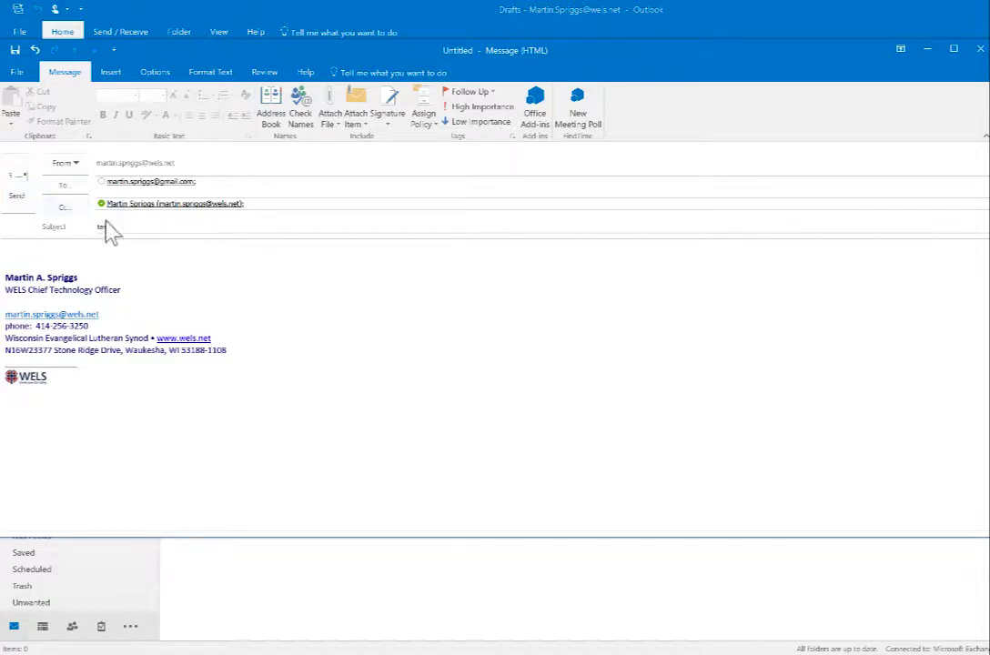
click(19, 191)
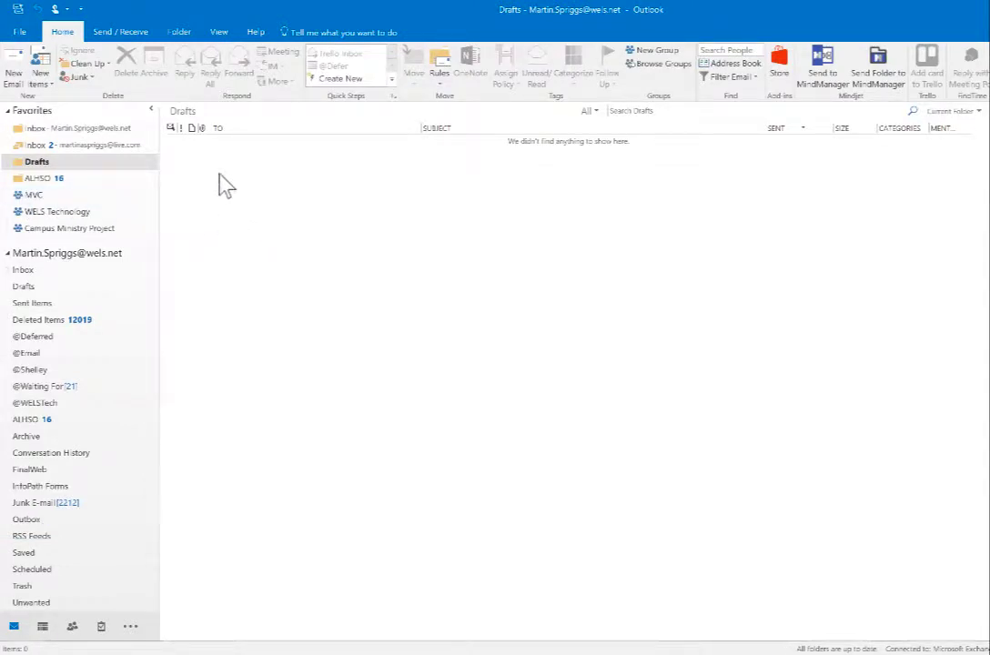
click(102, 131)
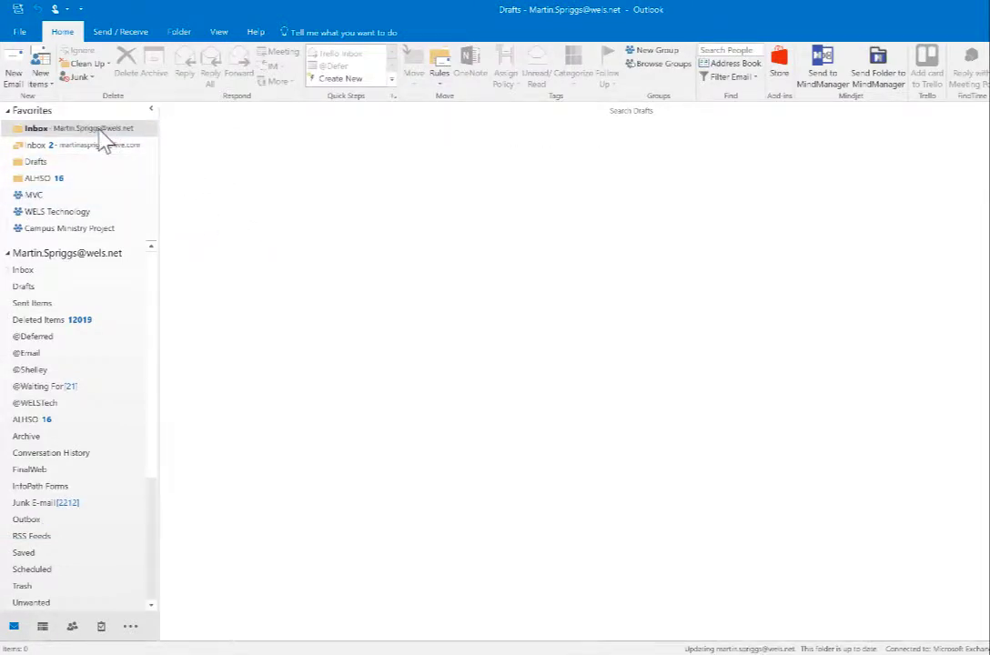
click(38, 164)
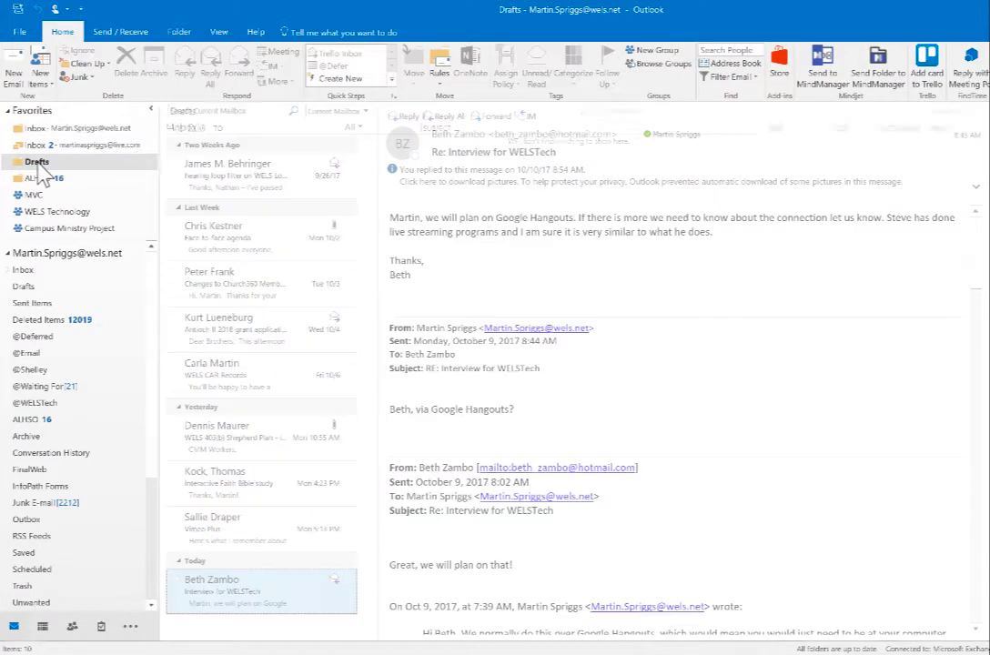
click(55, 387)
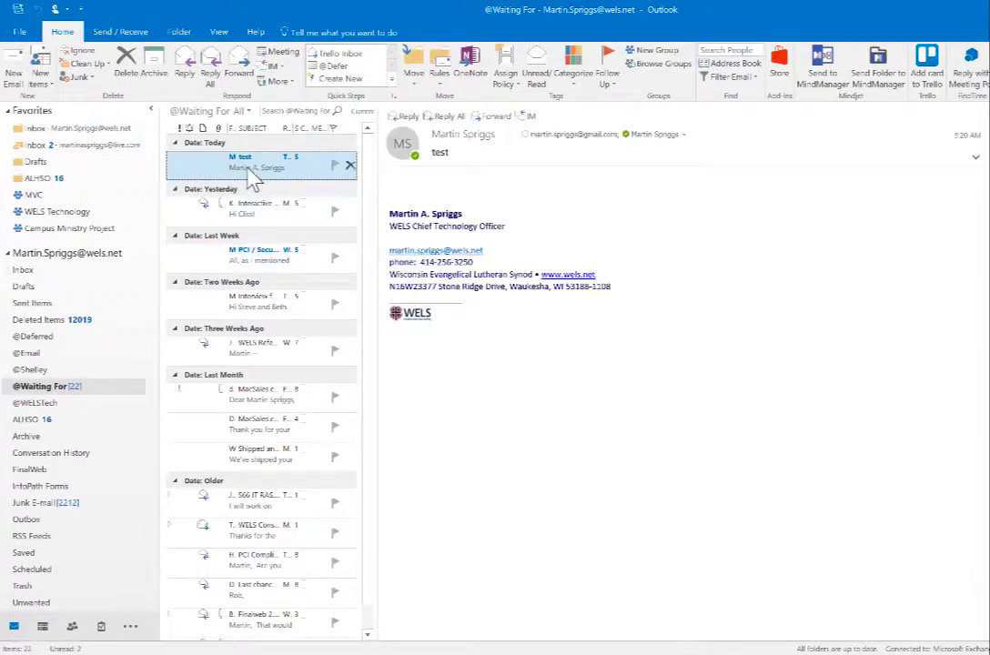
double_click(254, 179)
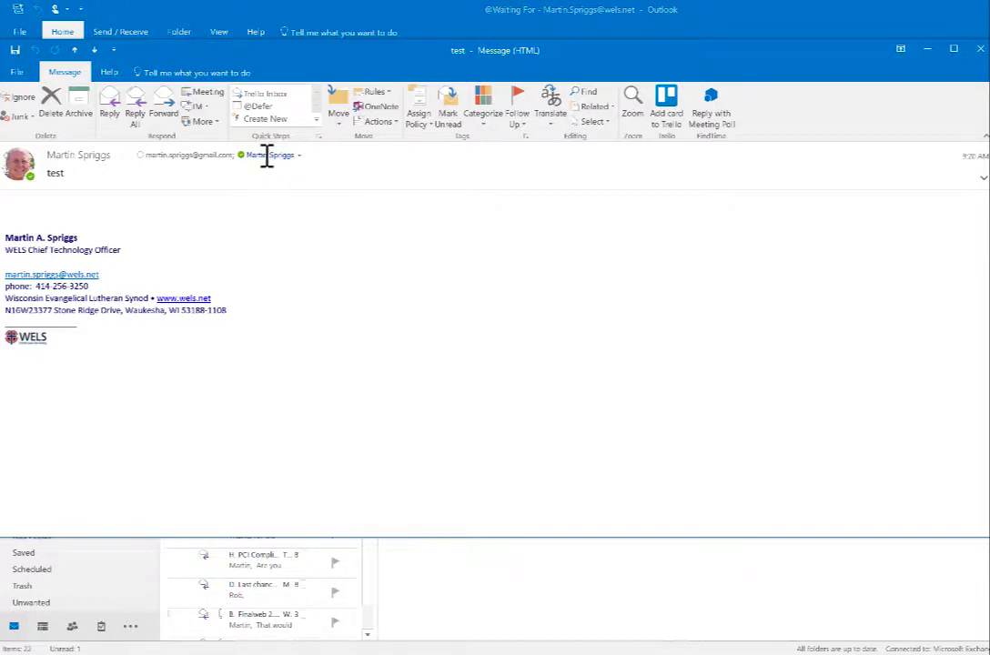
mouse_move(267, 157)
click(980, 49)
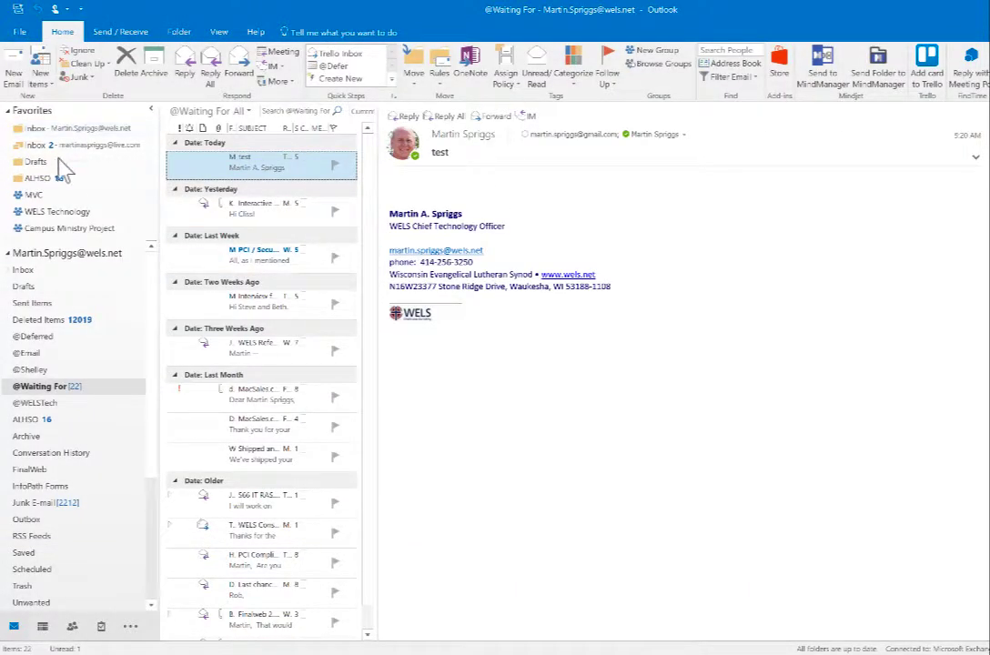
click(47, 159)
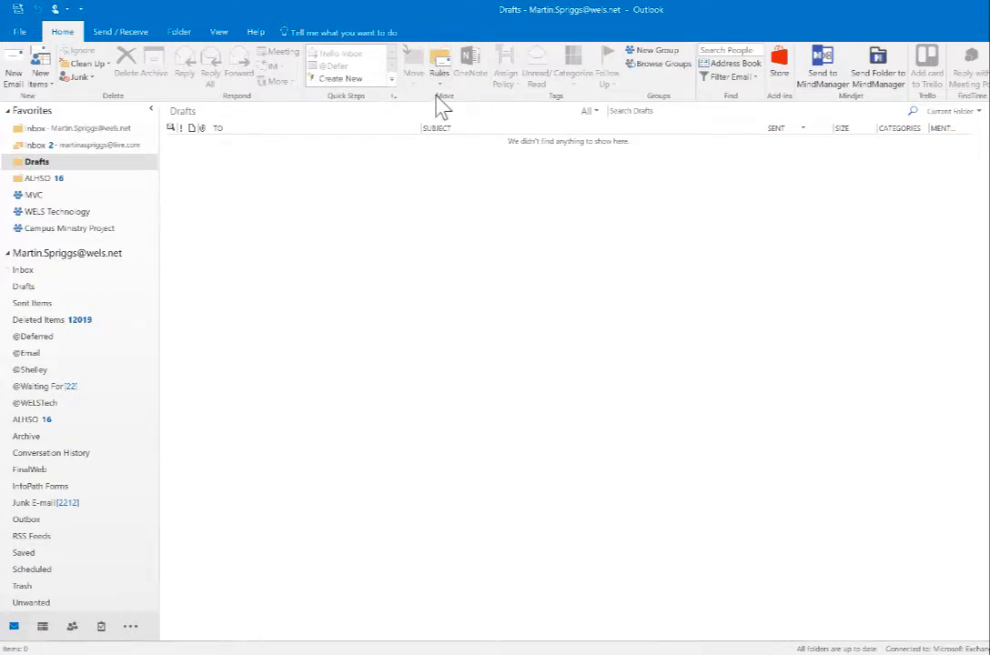
Open the Waiting For Action rule in the Rules Wizard from Manage Rules & Alerts
click(439, 68)
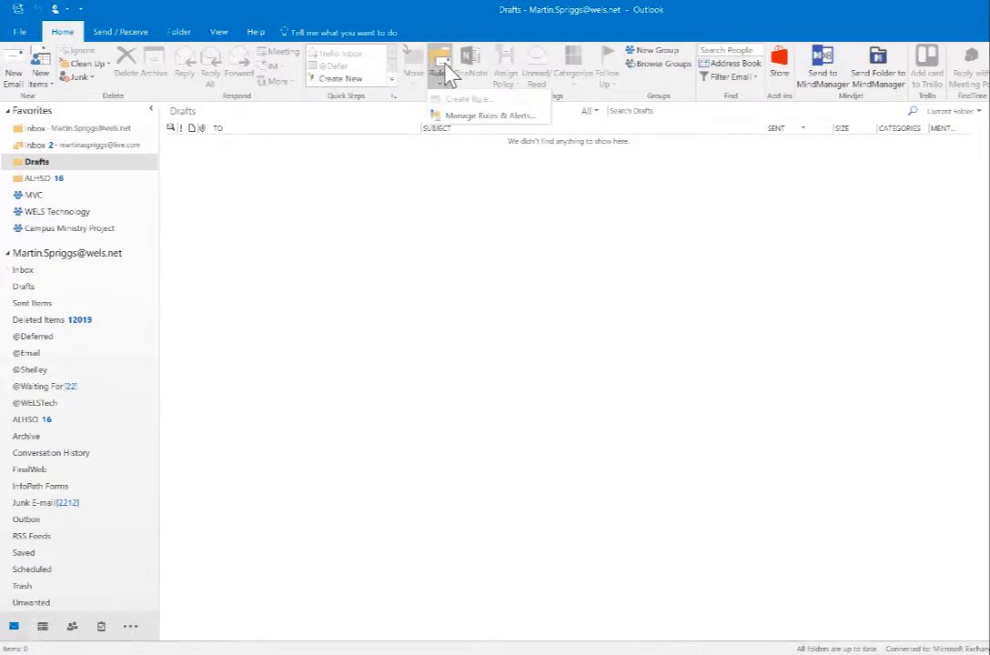
click(488, 119)
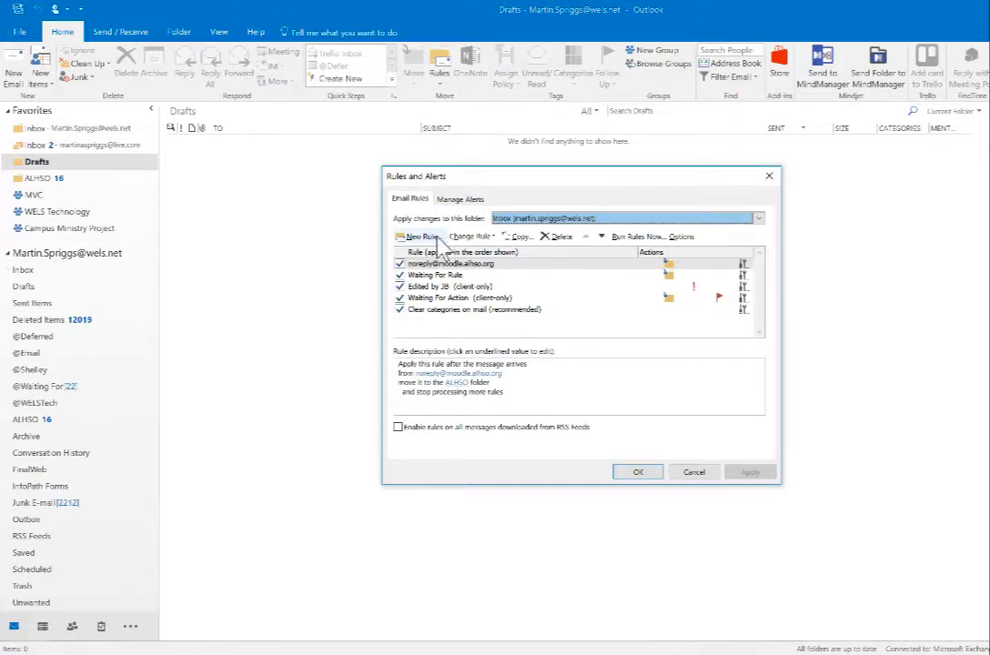
double_click(444, 299)
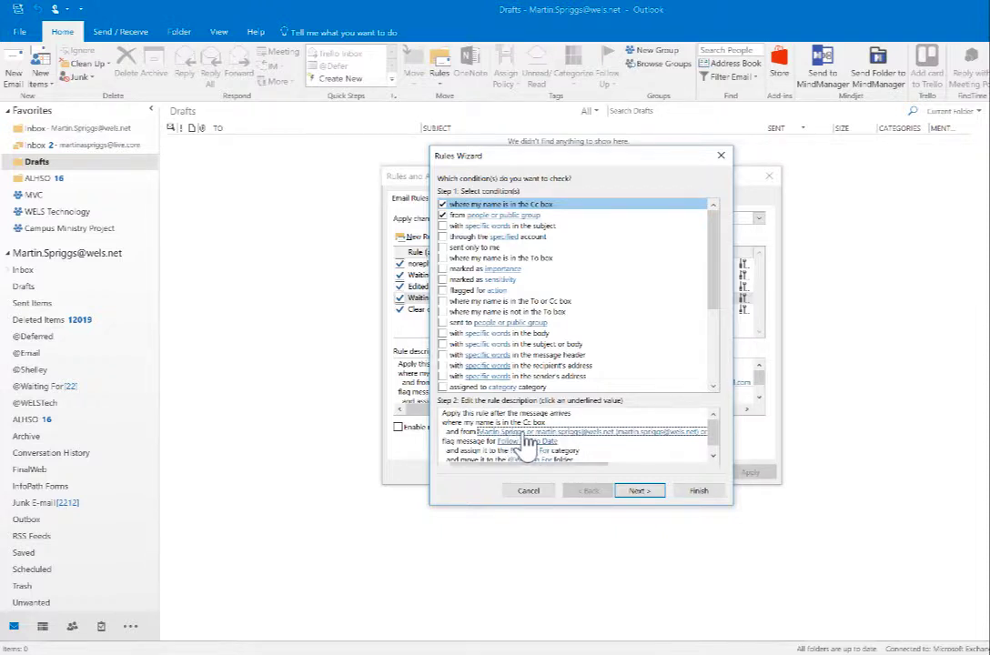
click(638, 491)
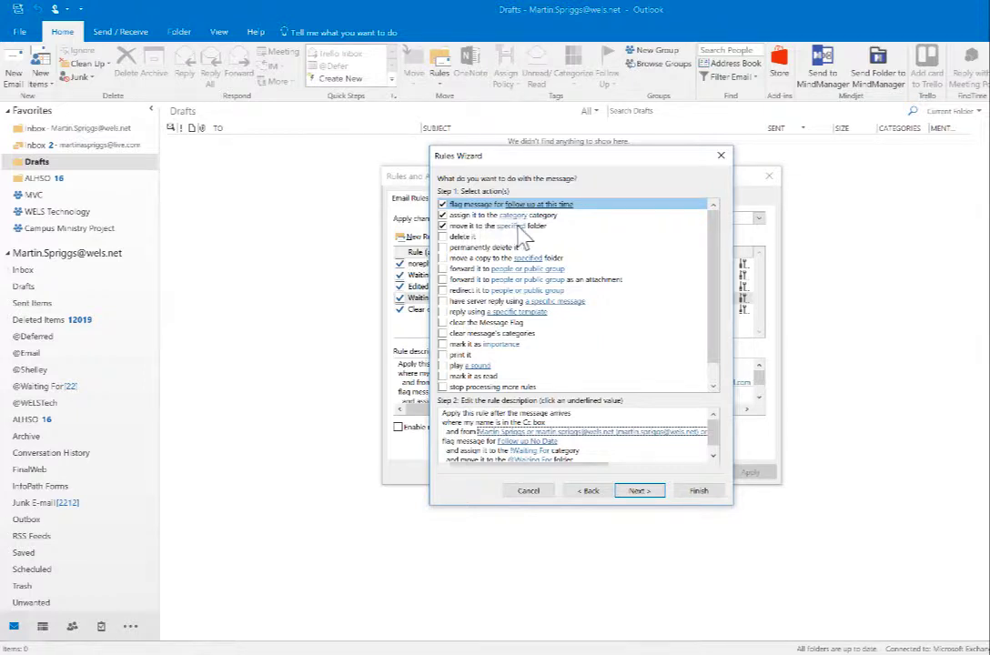
click(713, 456)
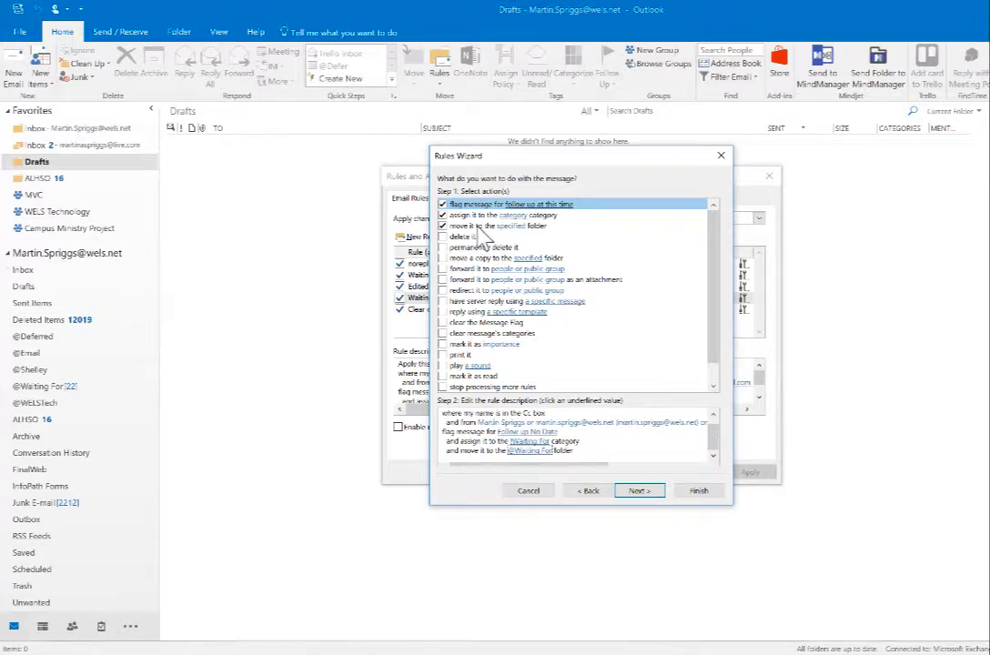
click(638, 491)
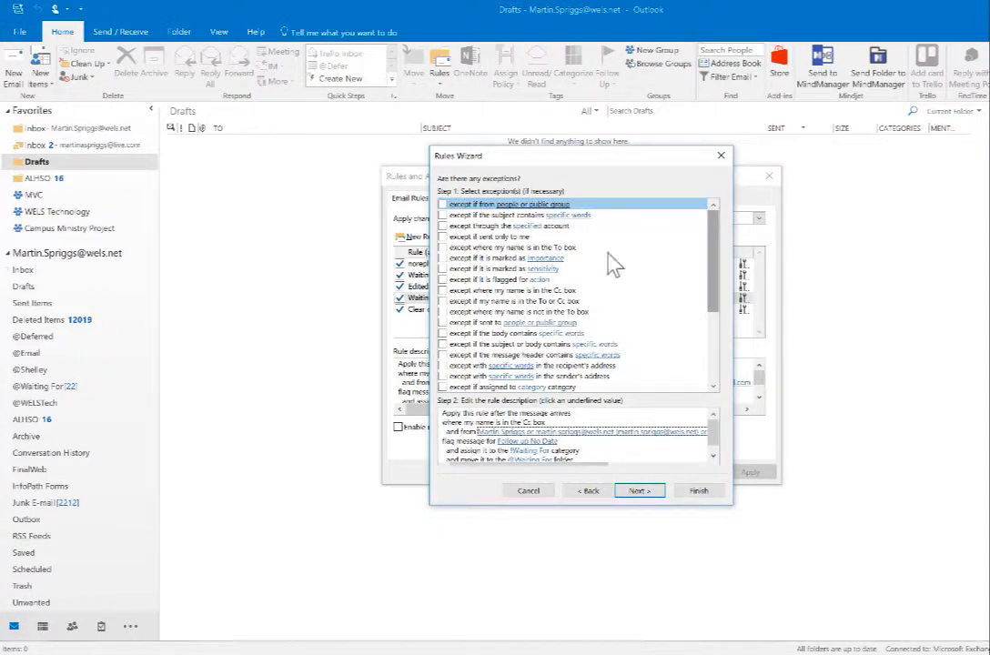
Confirm no exceptions and the rule's name and enabled state, then cancel without saving
scroll(715, 255, down, 4)
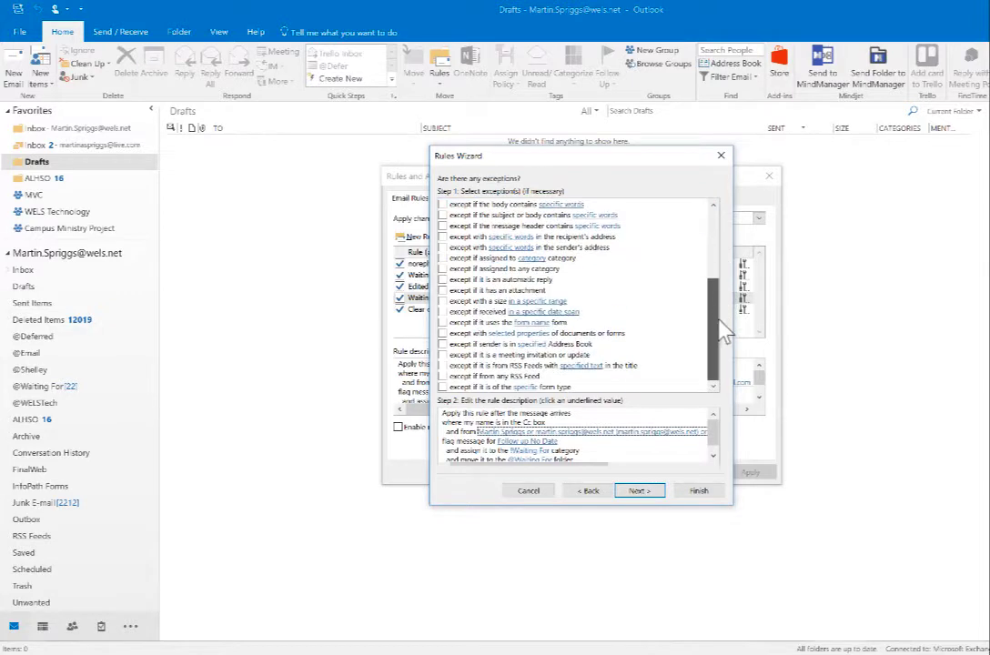
scroll(718, 310, up, 4)
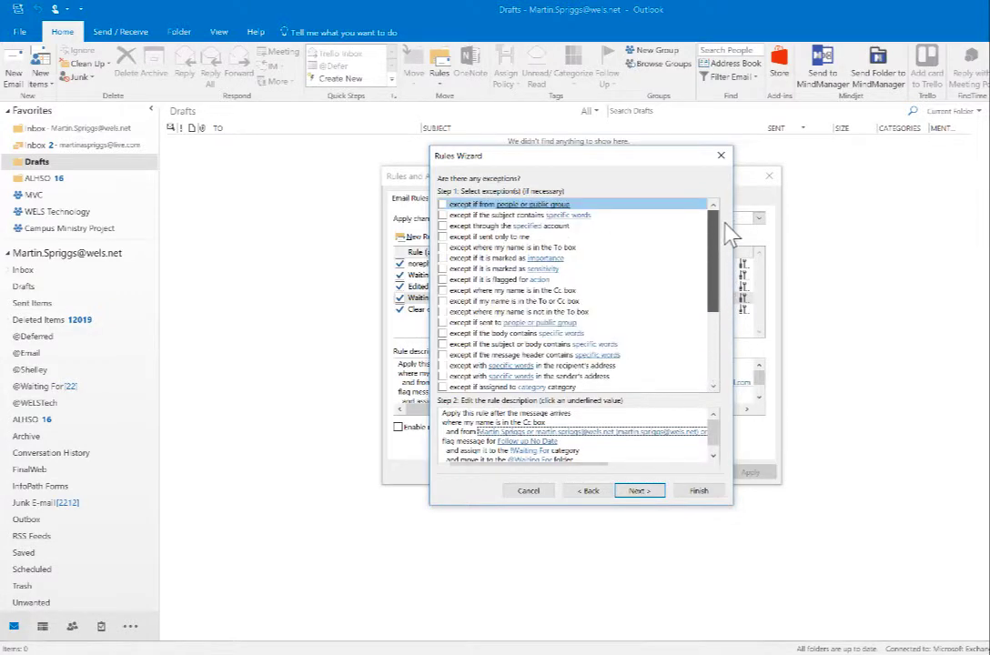
click(648, 492)
click(602, 377)
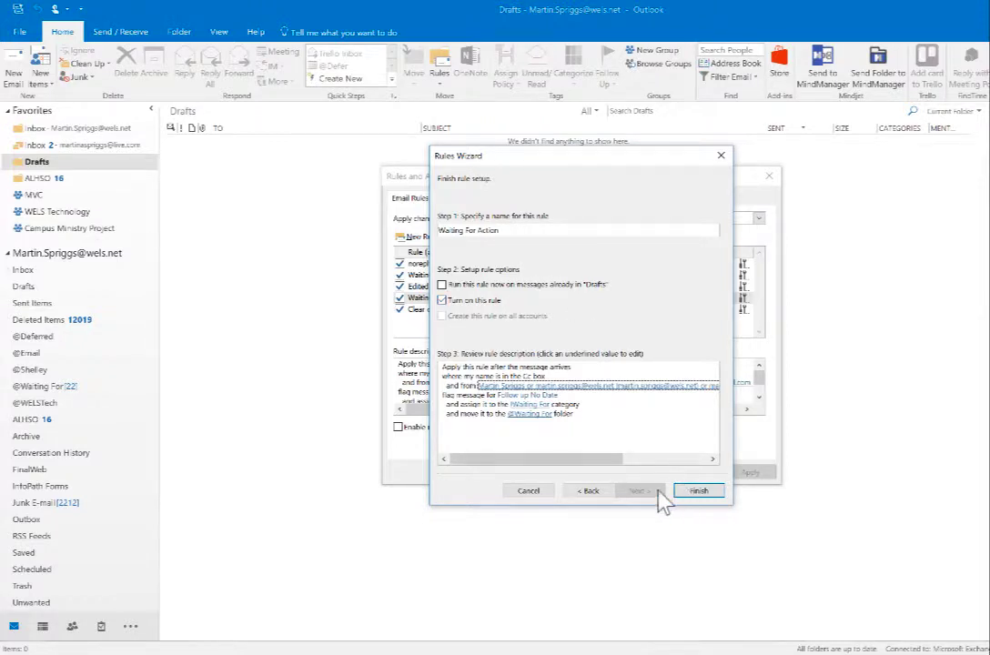
click(527, 490)
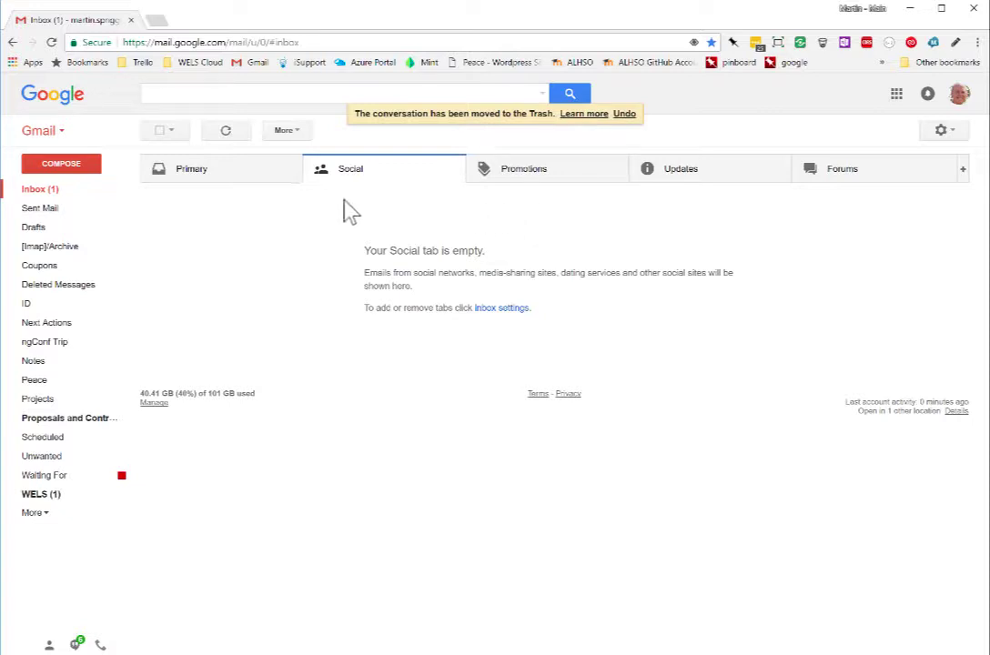
Open Gmail Settings on the Filters and Blocked Addresses page
click(942, 132)
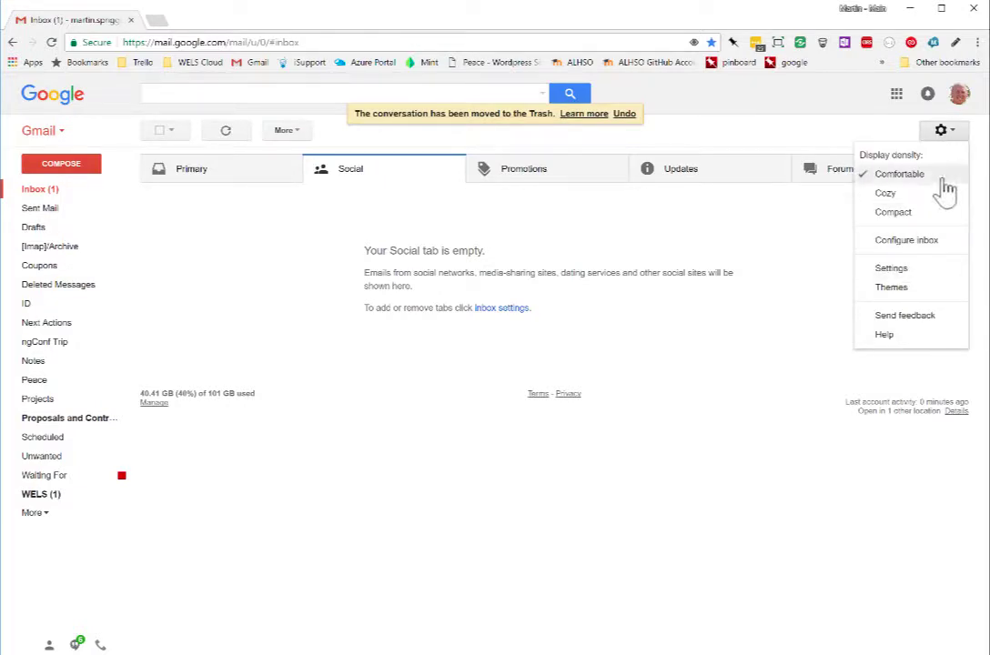
click(903, 269)
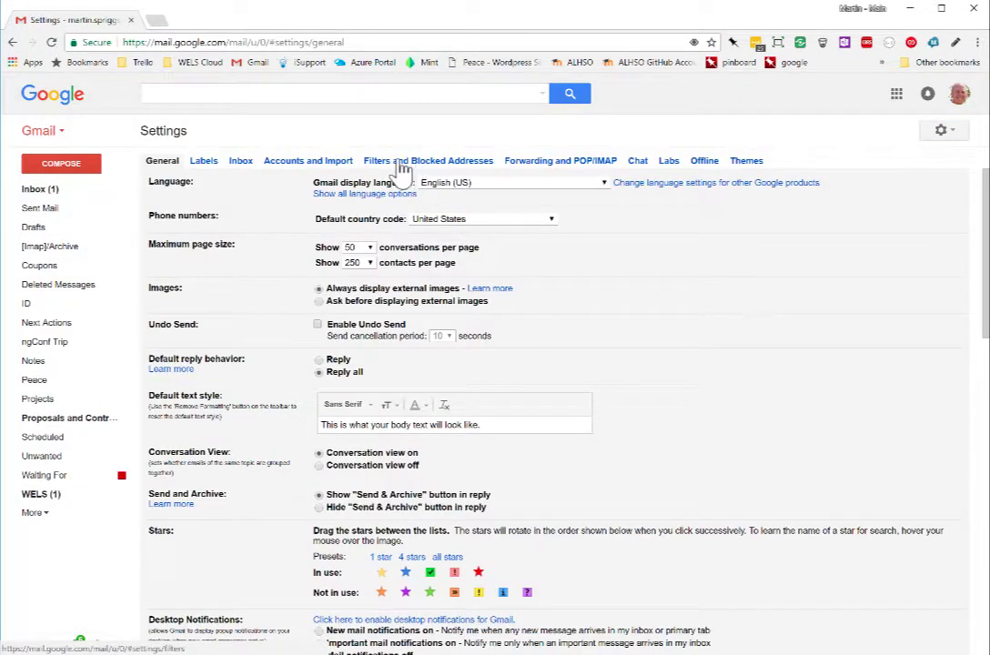
click(454, 161)
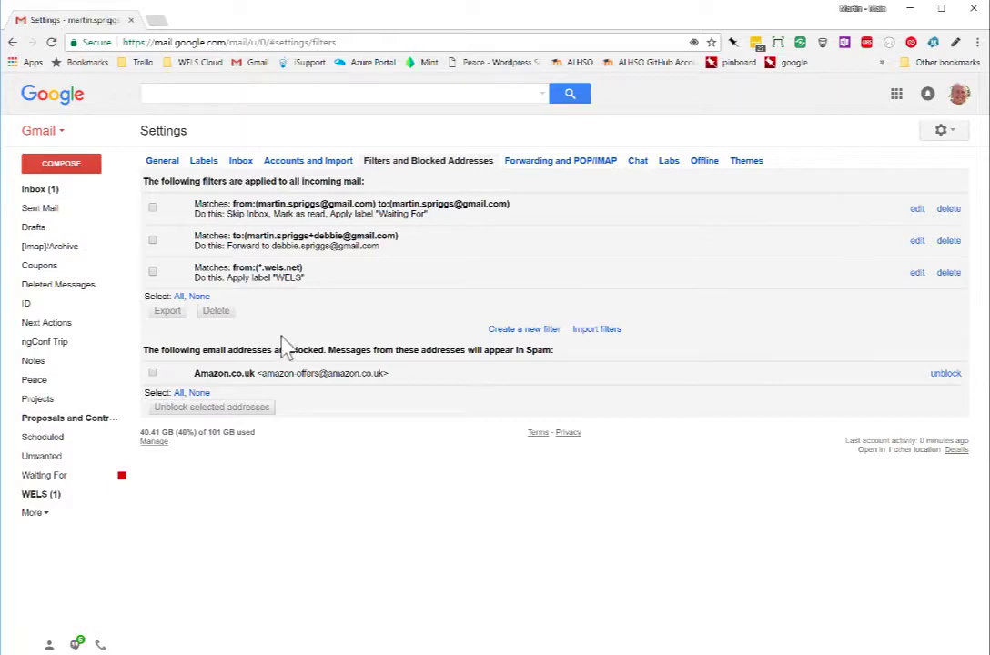
Edit the Waiting For filter, check its From and To addresses, and continue to its actions
click(916, 210)
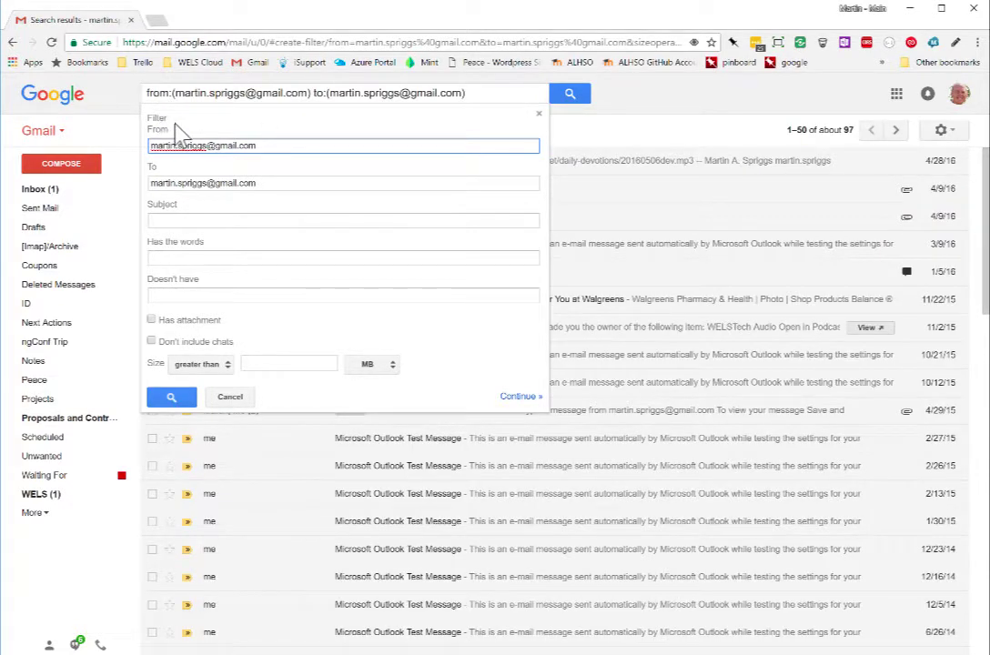
drag(281, 148, 126, 147)
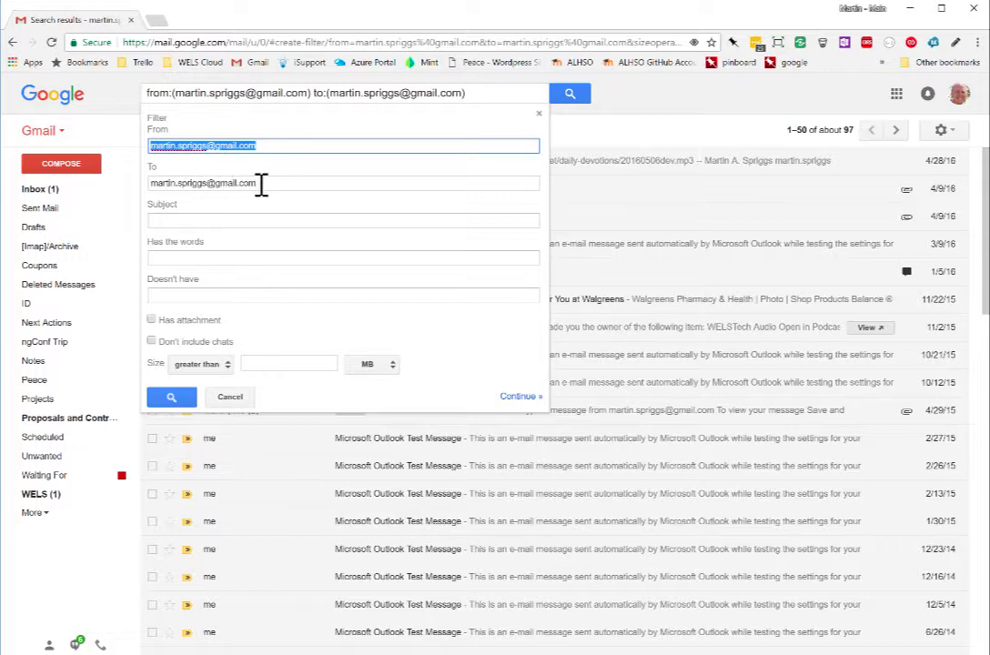
drag(256, 183, 149, 182)
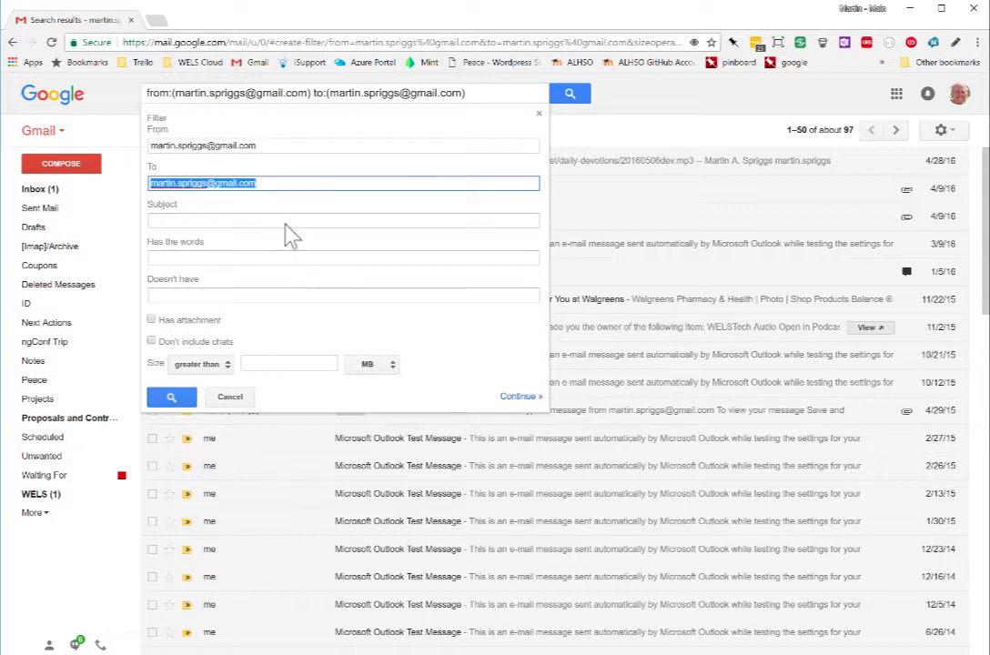
click(518, 397)
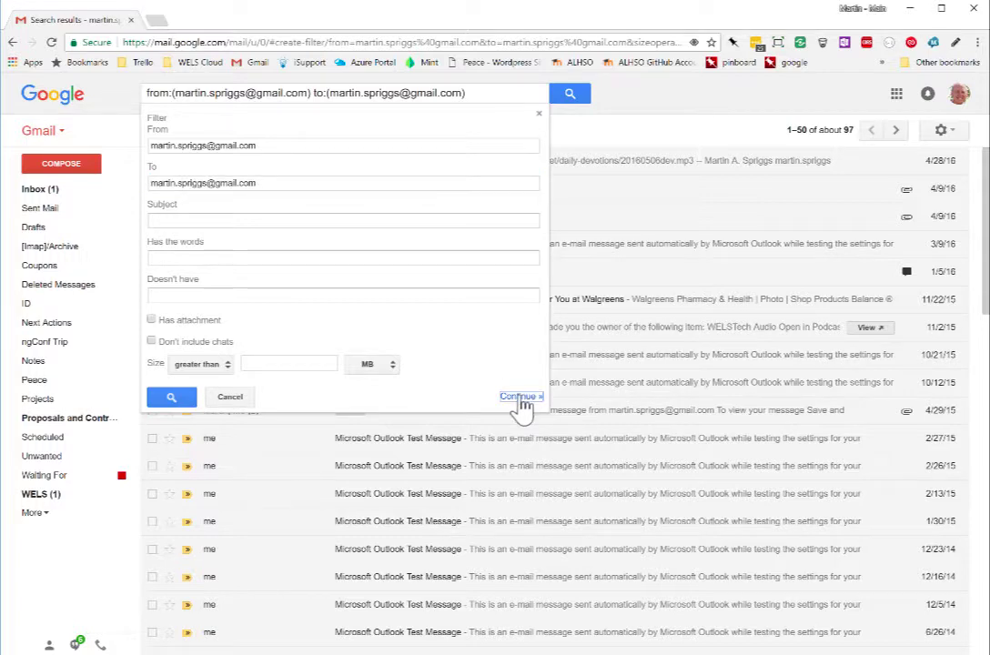